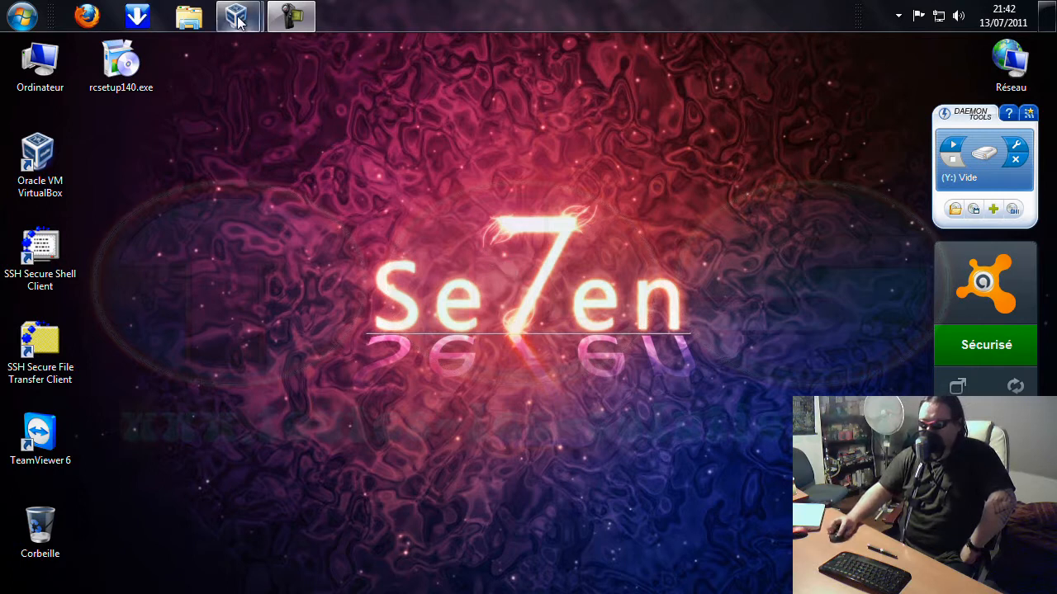
Show the Windows 7 64 Bits virtual machine in full-screen mode and move its Réseau icon to the desktop's upper-right corner.
mouse_move(238, 18)
click(309, 92)
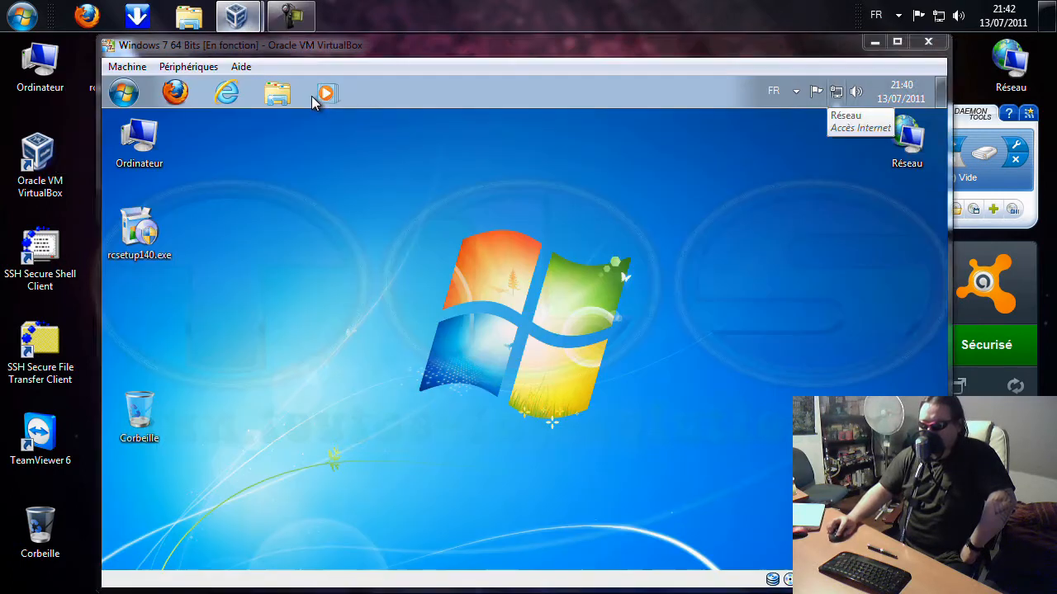
click(127, 66)
click(147, 88)
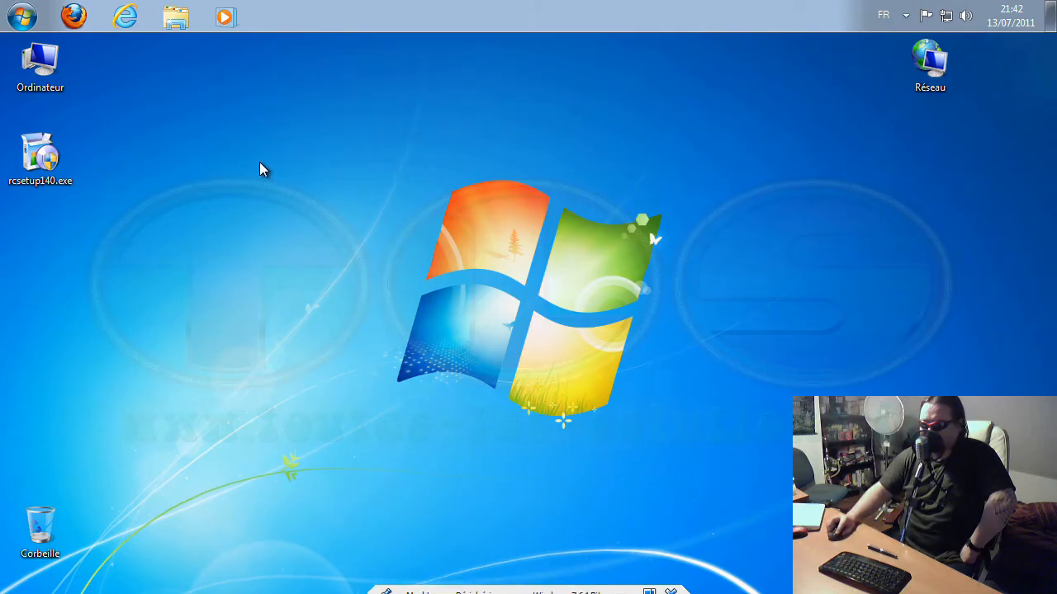
drag(931, 73, 1009, 76)
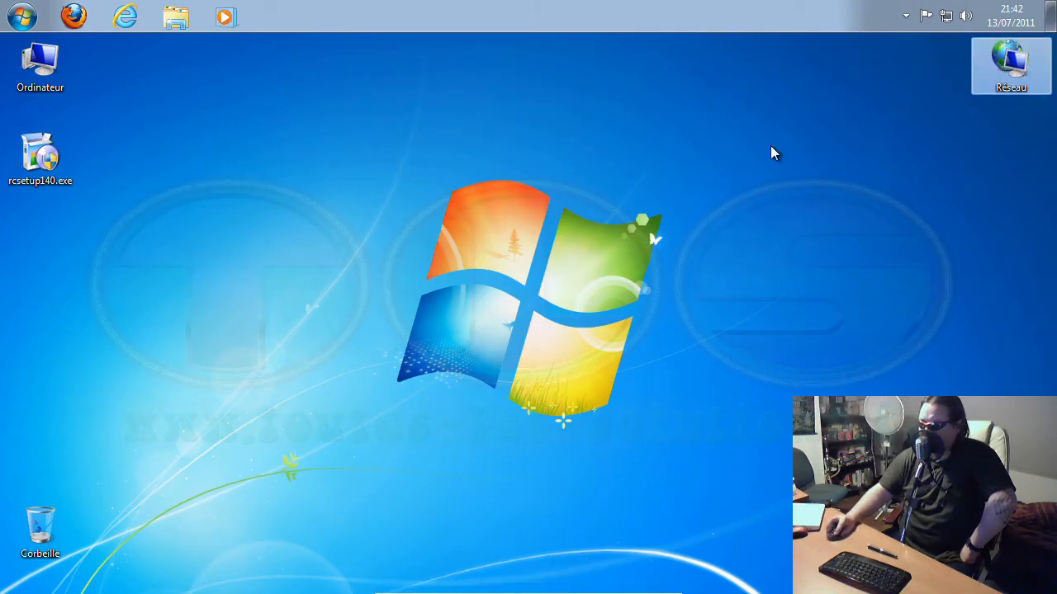
Install Recuva v1.40 from rcsetup140.exe on the desktop, accepting the licence and default options, and launch it on finishing.
double_click(40, 165)
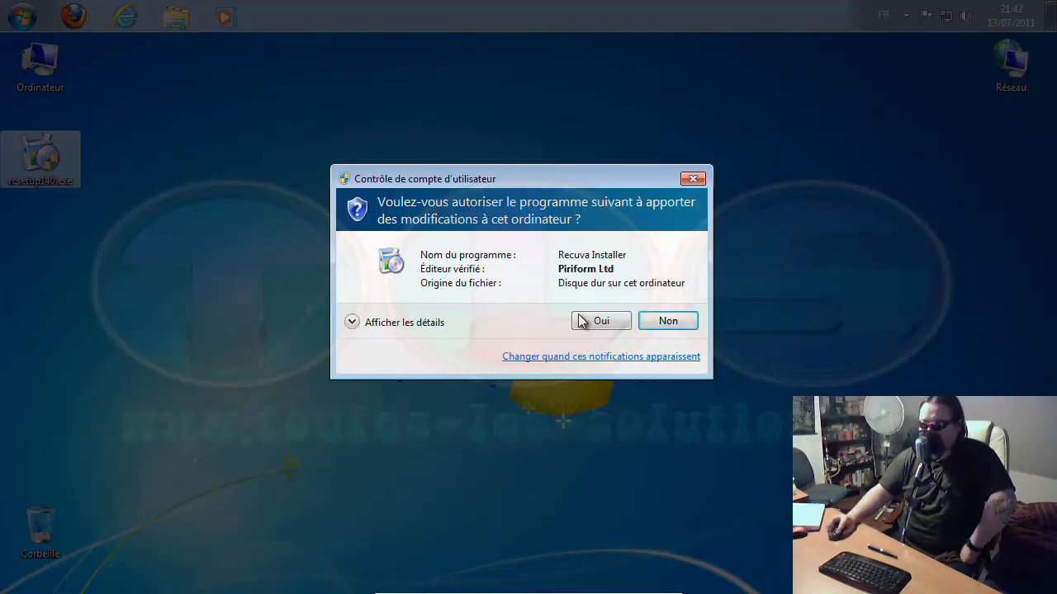
click(583, 320)
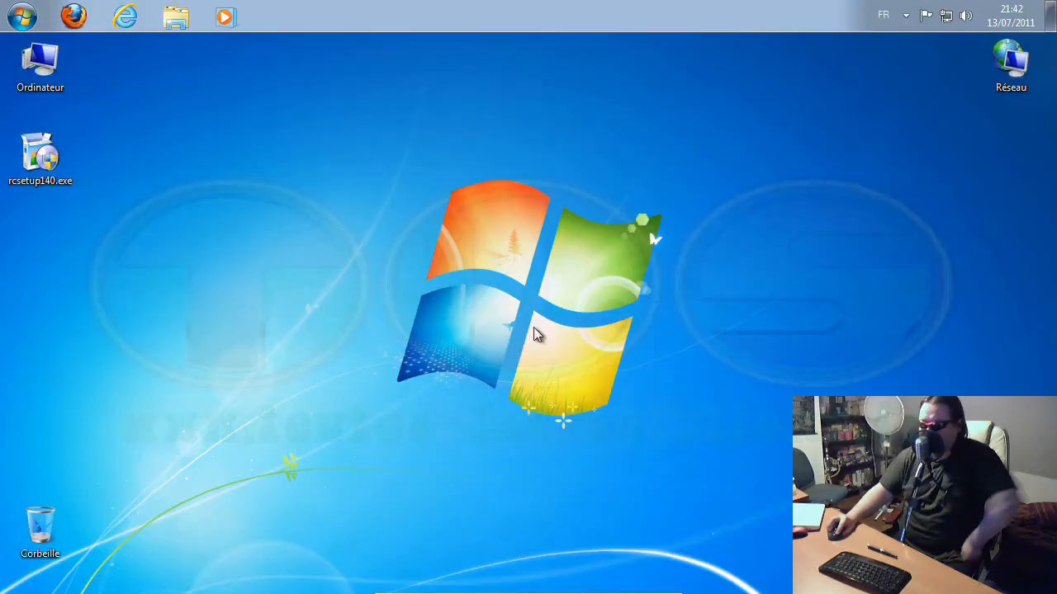
click(535, 359)
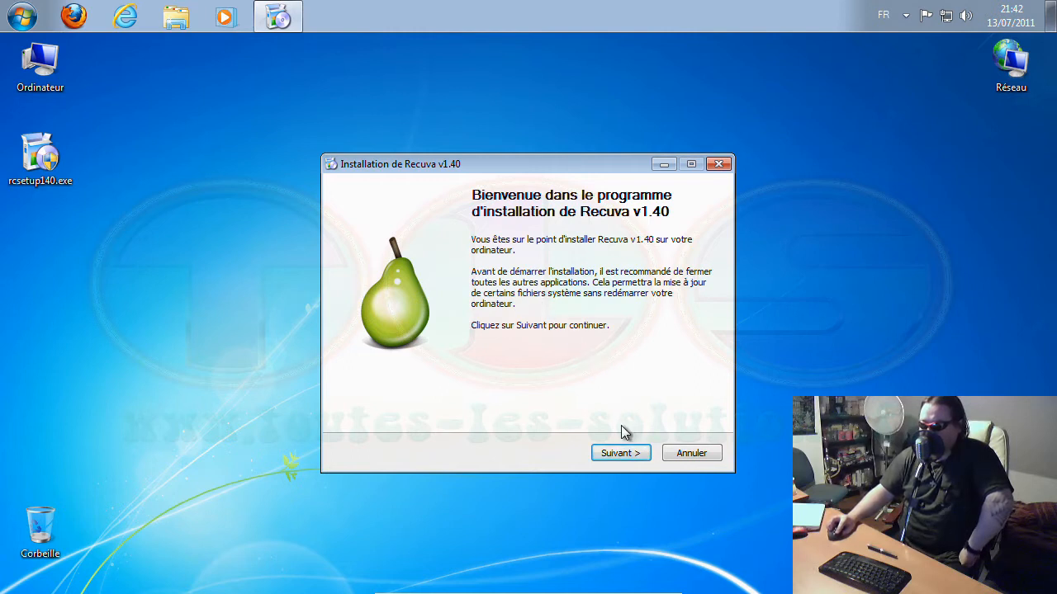
click(622, 453)
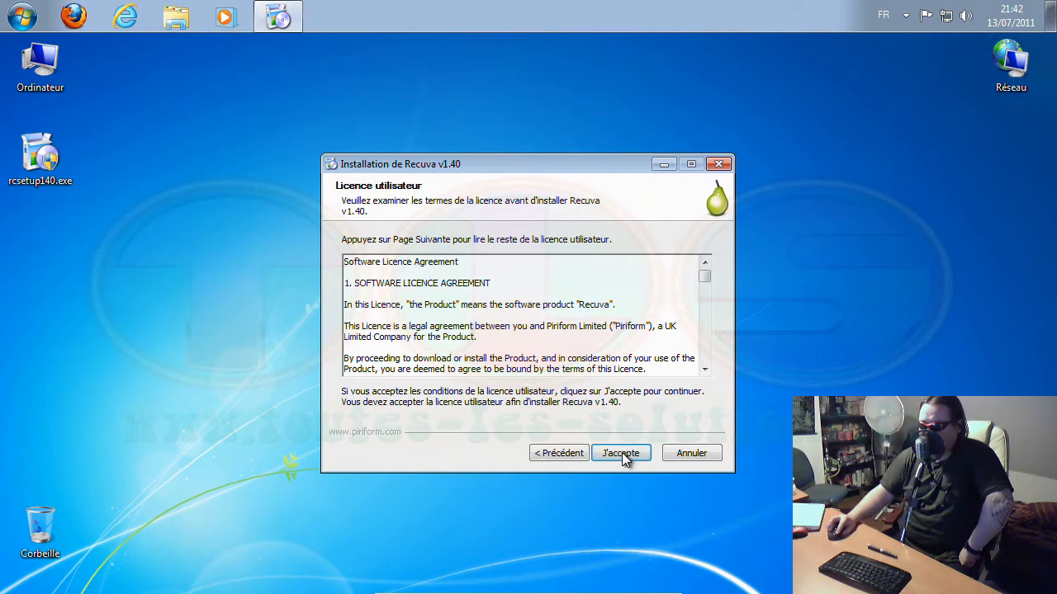
click(622, 452)
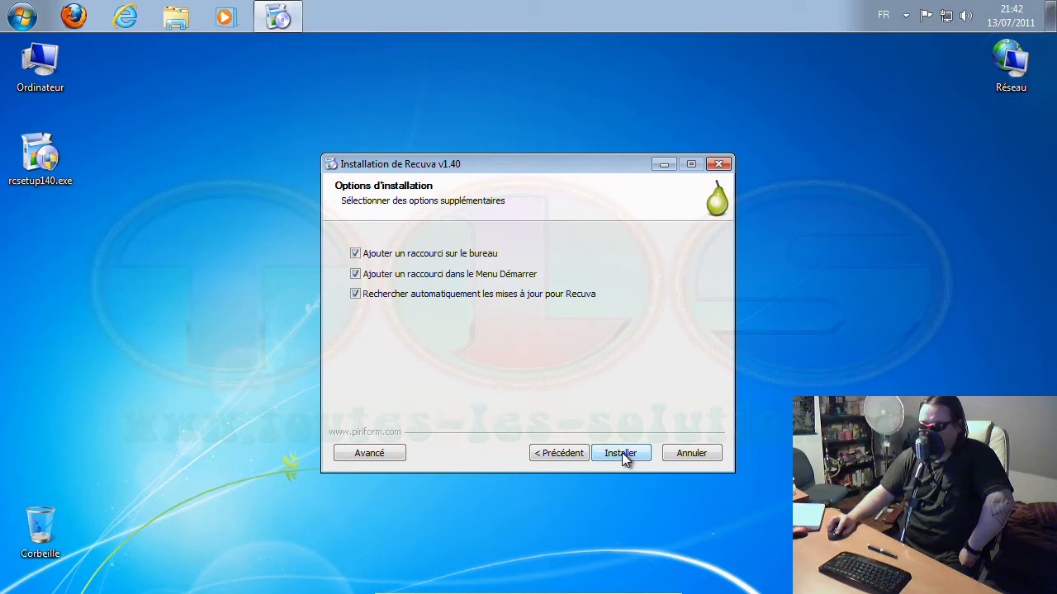
click(621, 452)
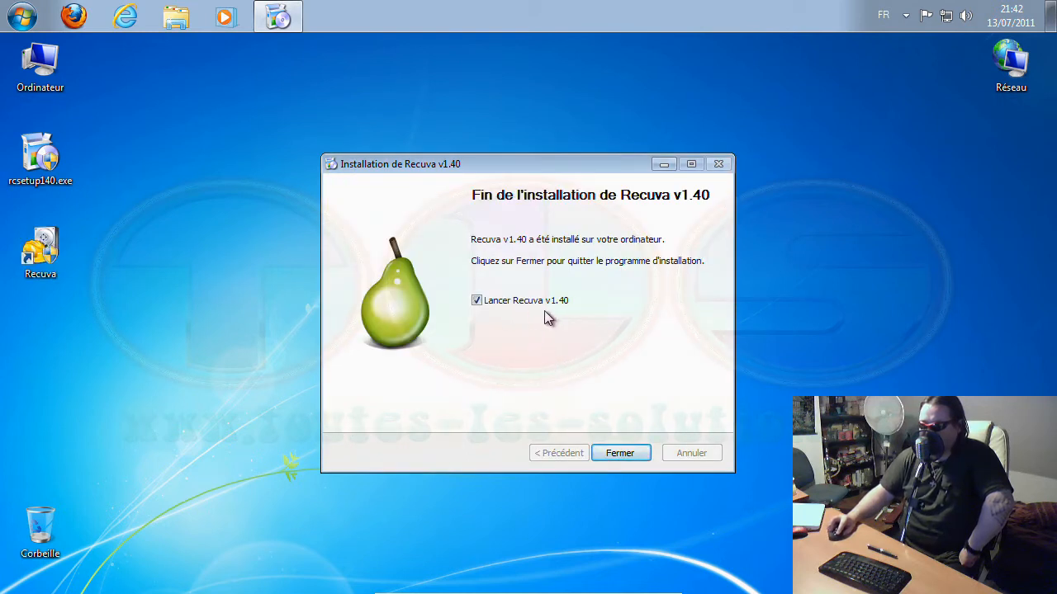
click(619, 452)
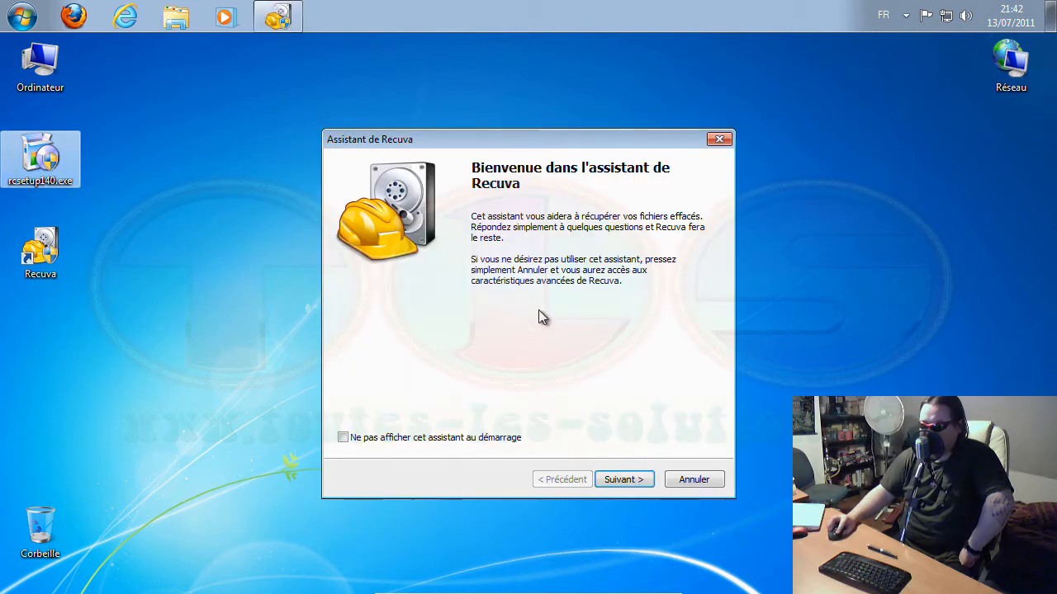
Scan for deleted files of type Autre in the Corbeille using the Recuva wizard, leaving the deep analysis off.
drag(525, 137, 406, 120)
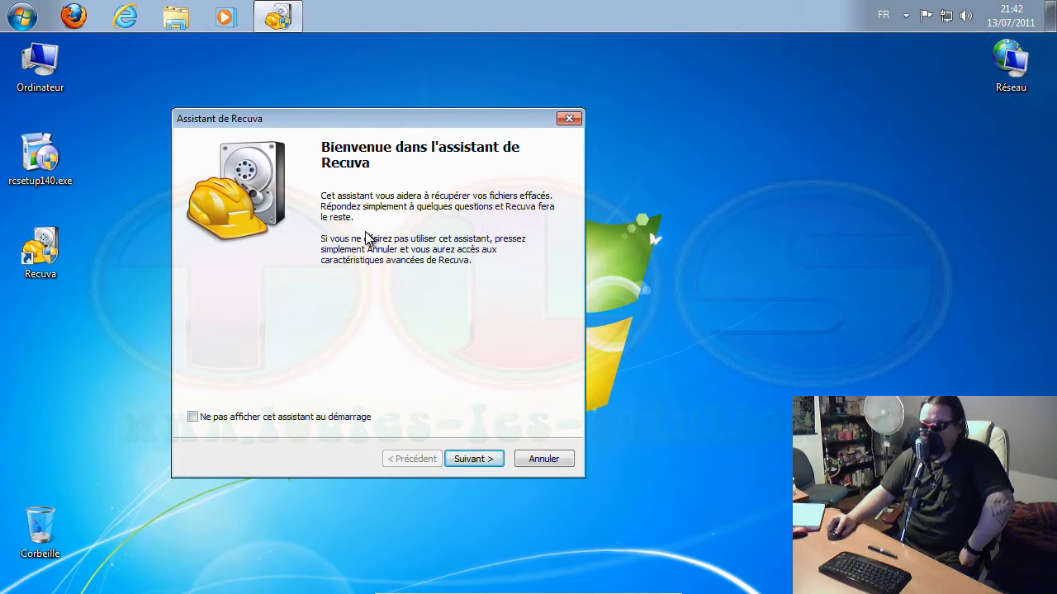
click(485, 460)
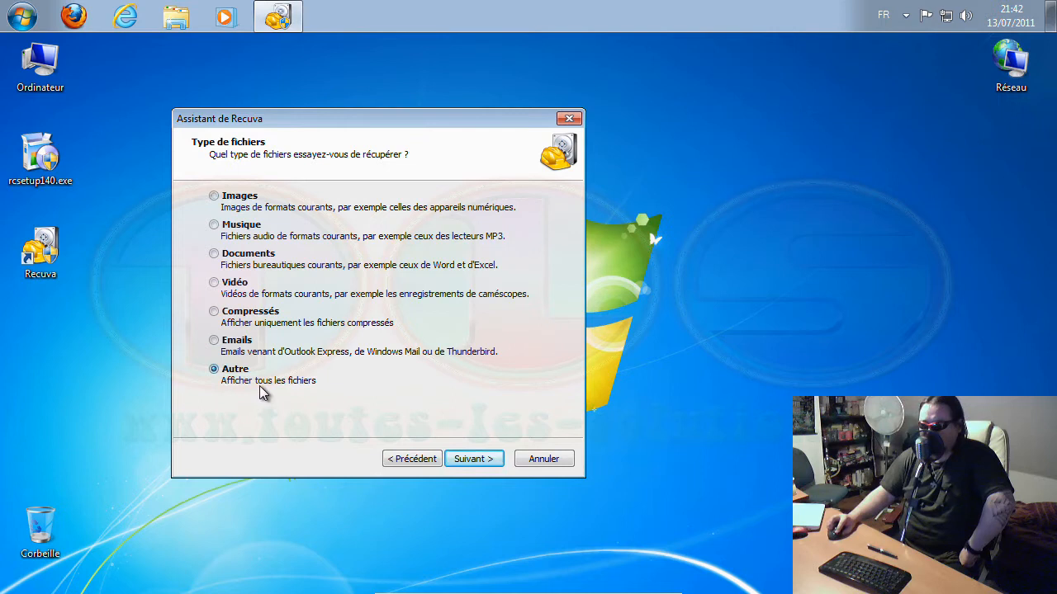
click(484, 464)
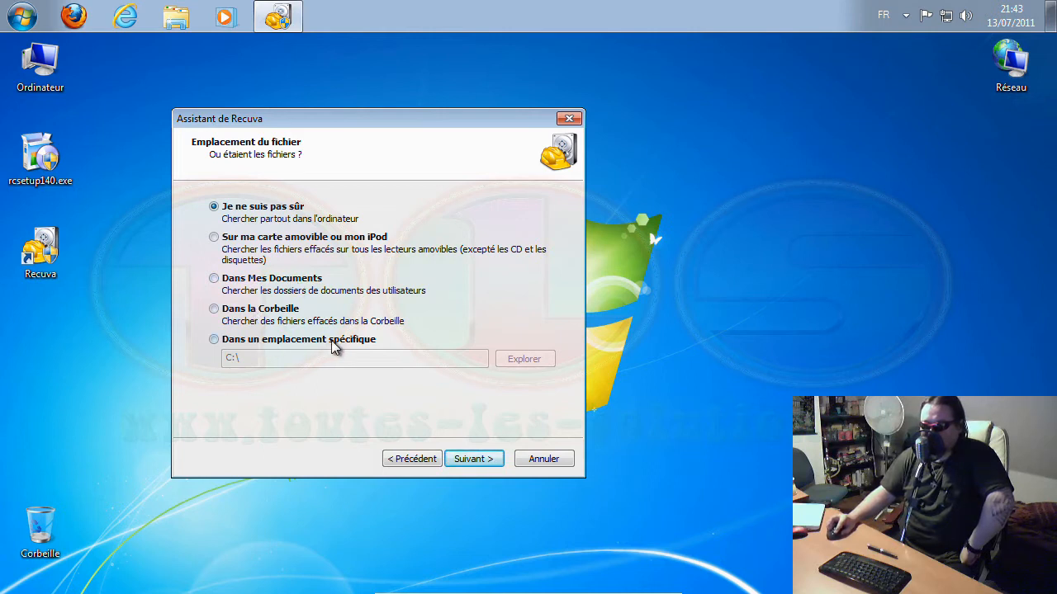
click(214, 310)
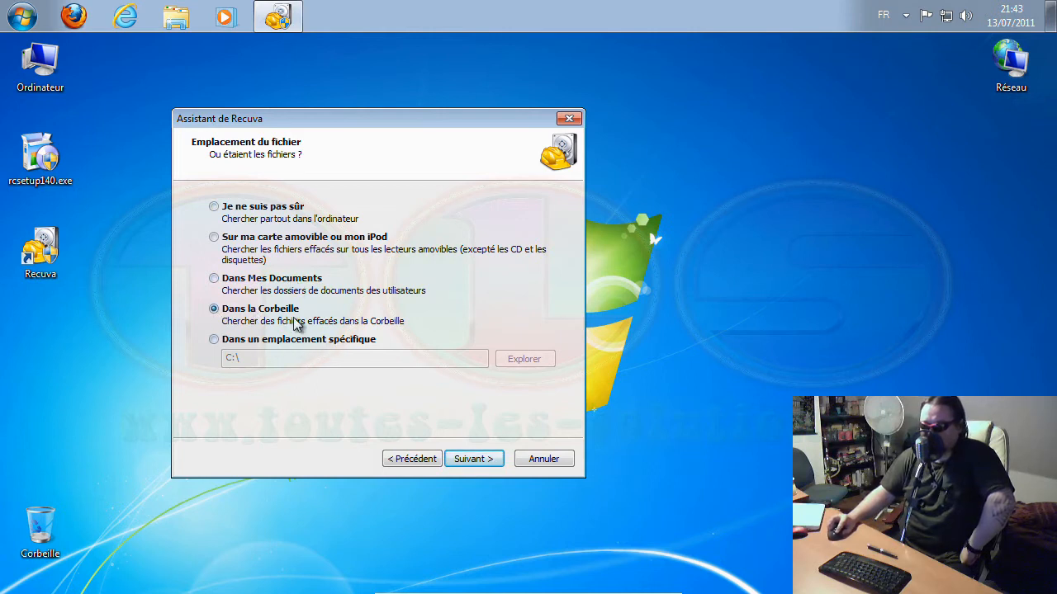
click(477, 459)
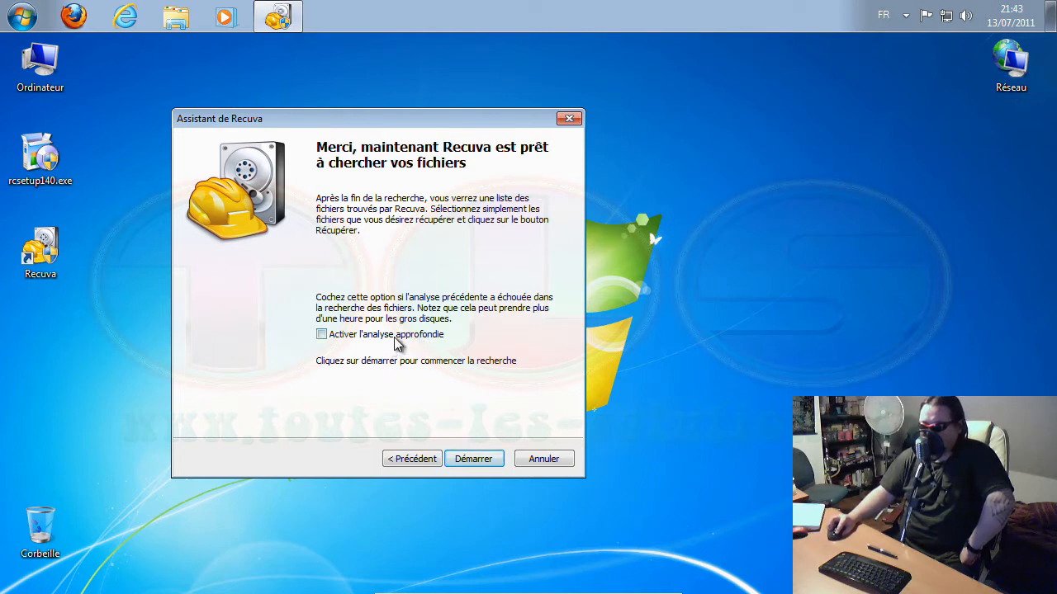
click(482, 463)
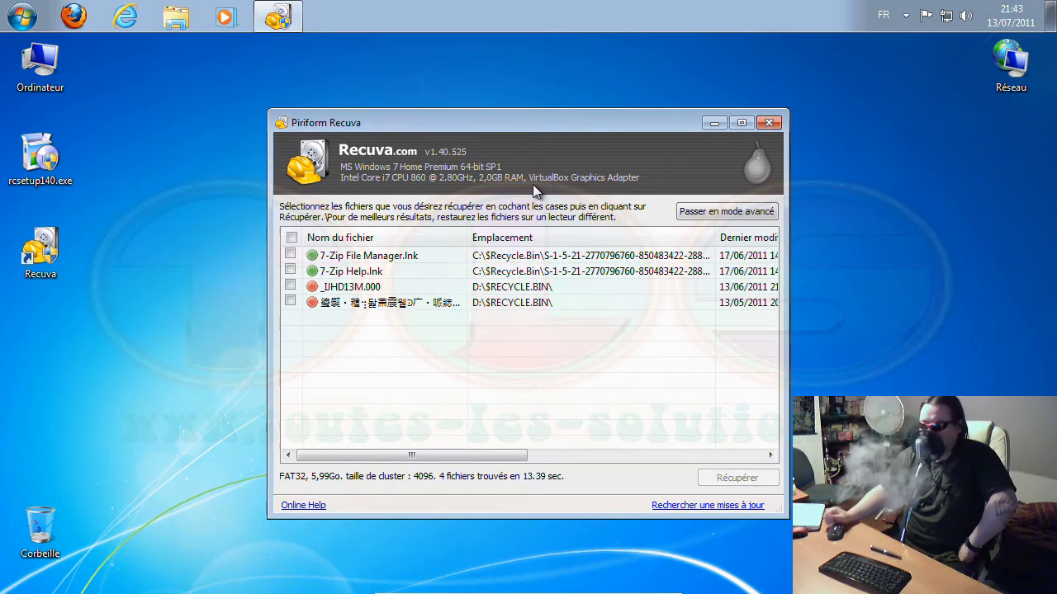
Switch Recuva to advanced mode and examine the file information of 7-Zip File Manager.lnk and _IJHD13M.000.
drag(552, 121, 416, 90)
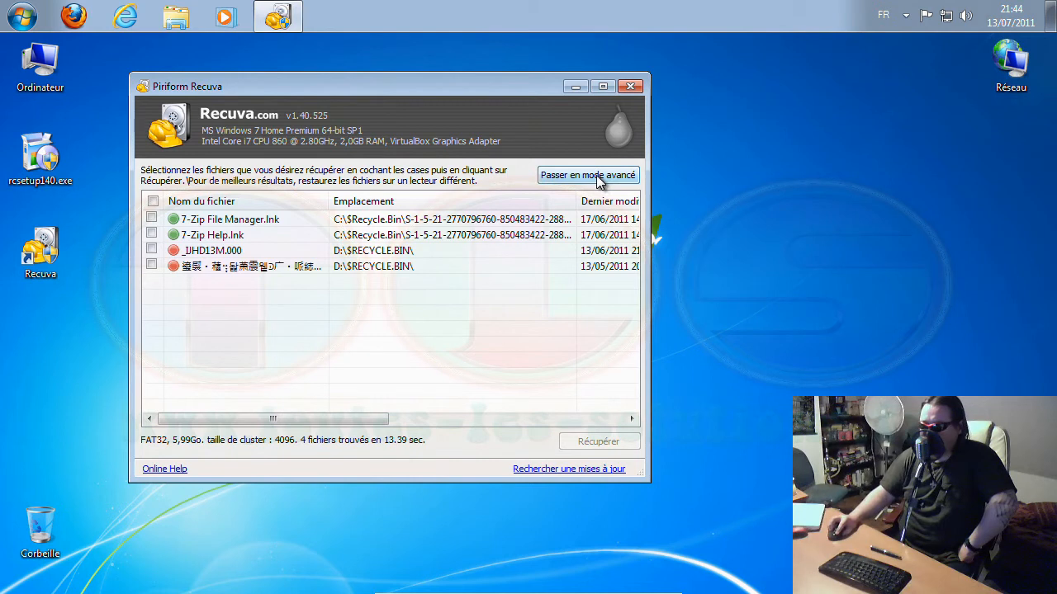
click(597, 177)
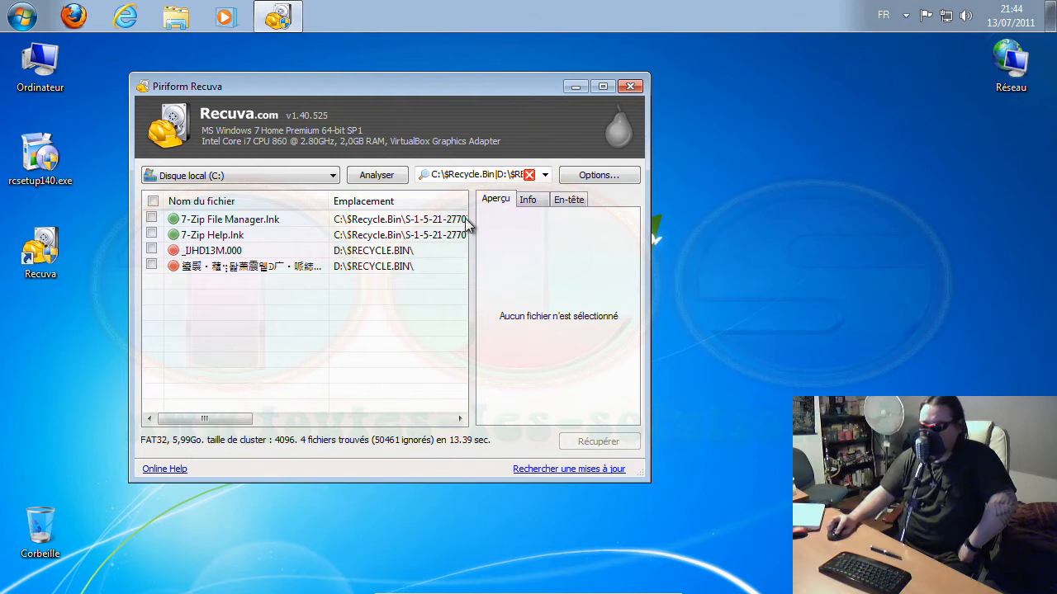
click(529, 200)
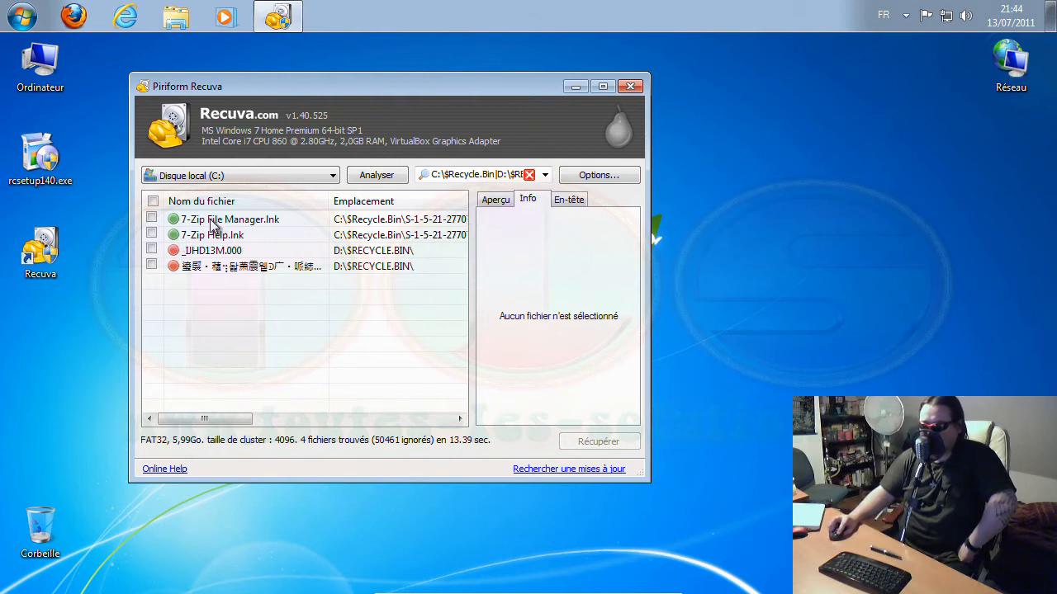
click(209, 221)
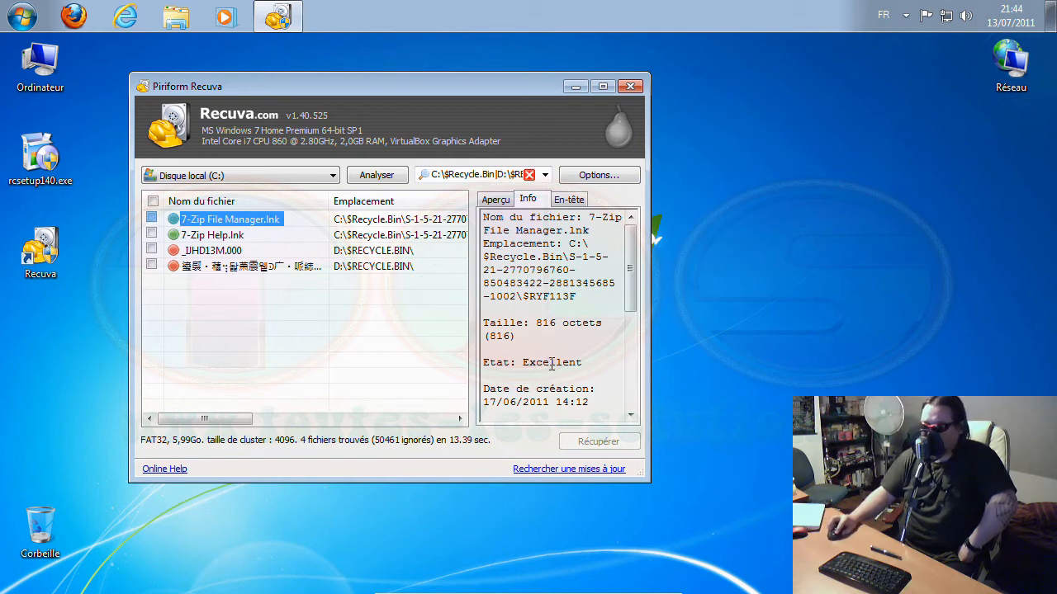
click(223, 253)
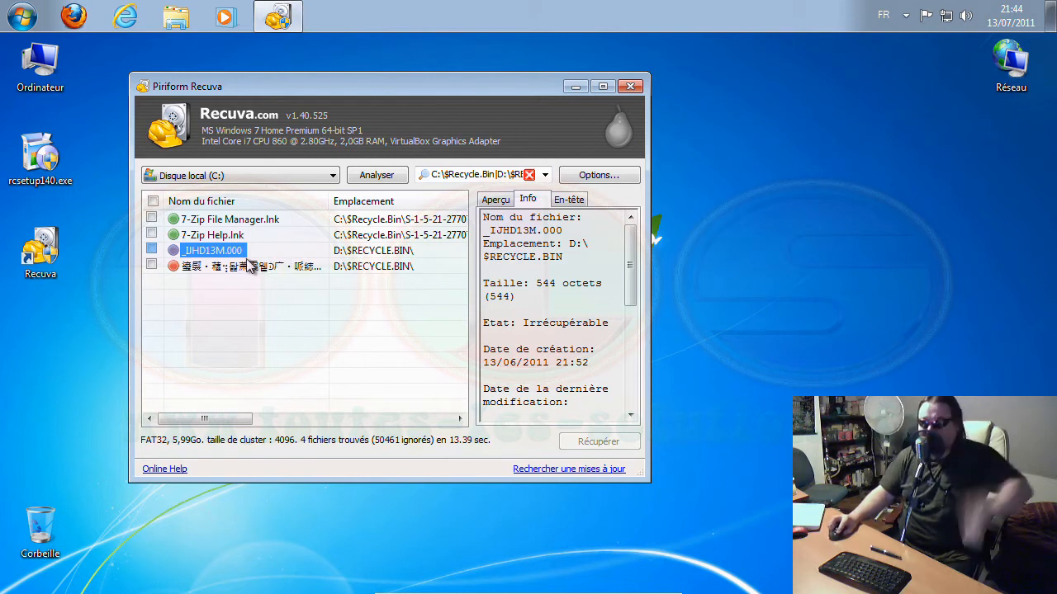
Mark 7-Zip File Manager.lnk for recovery and open the choice of destination folder.
click(151, 221)
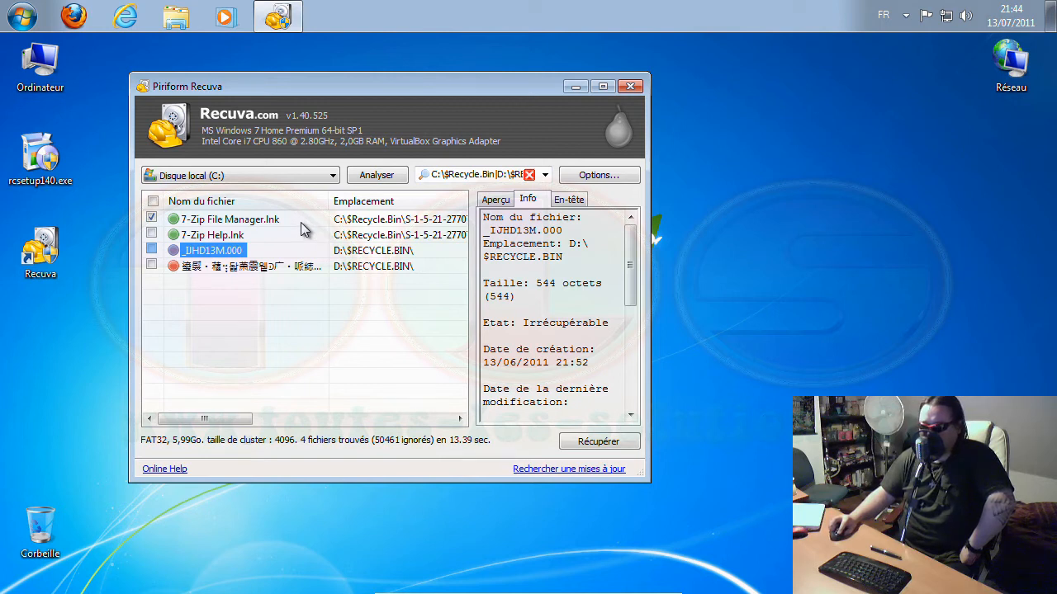
click(595, 440)
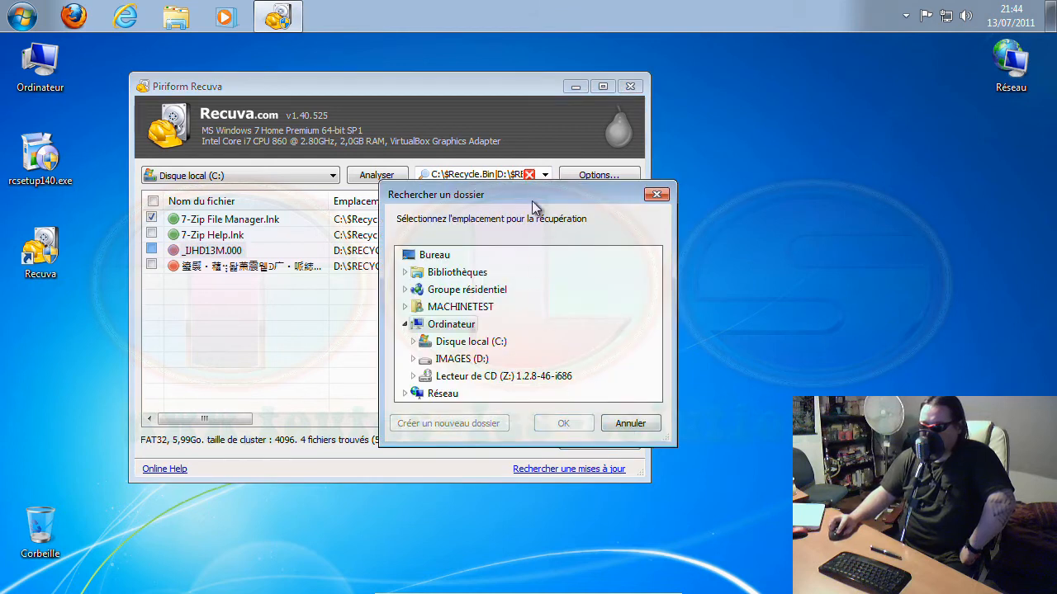
drag(536, 198, 403, 147)
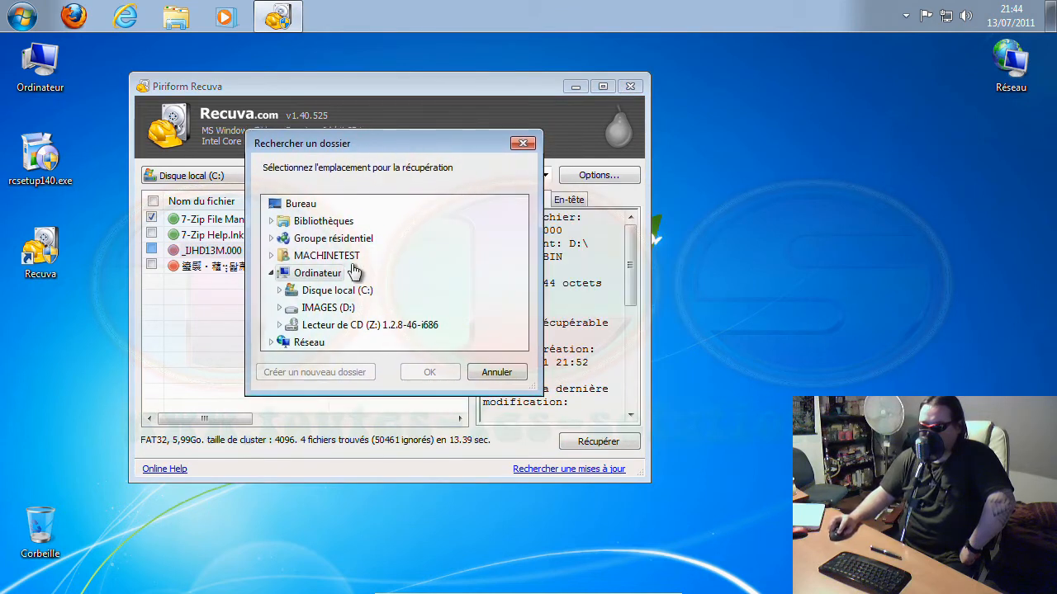
click(339, 296)
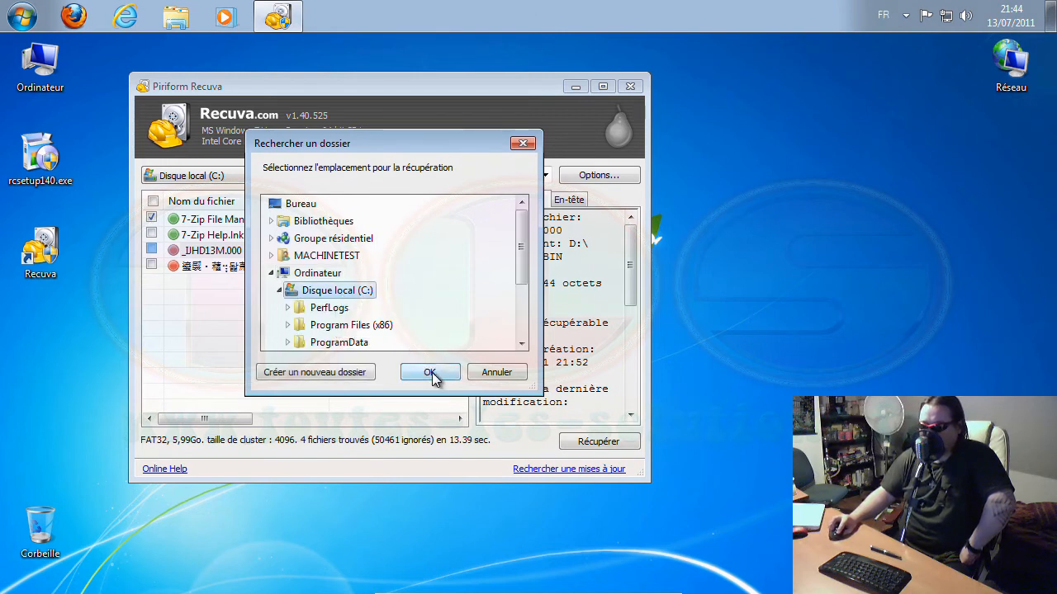
click(430, 372)
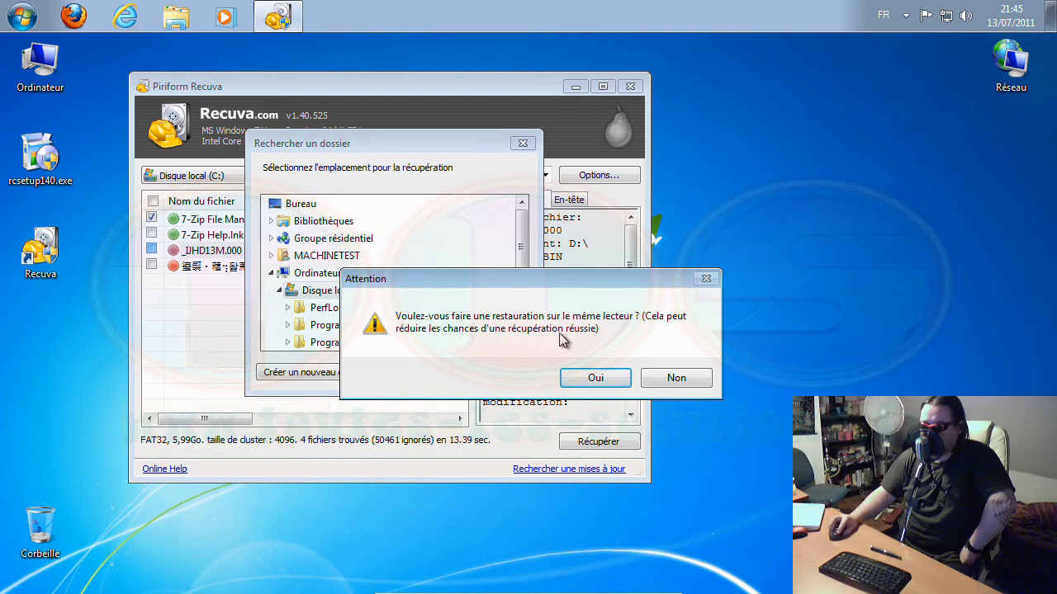
click(675, 378)
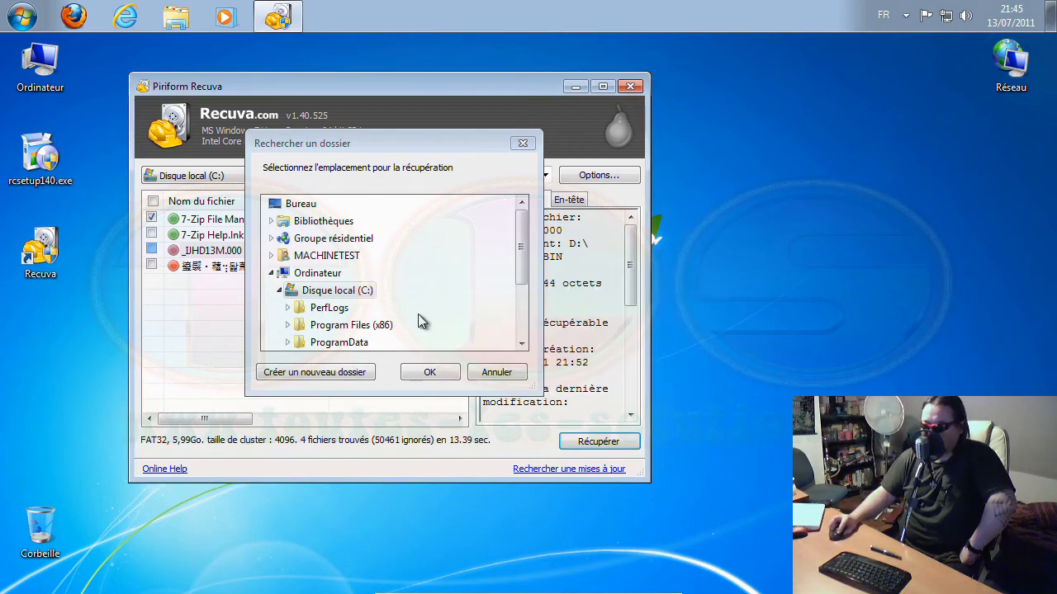
click(280, 291)
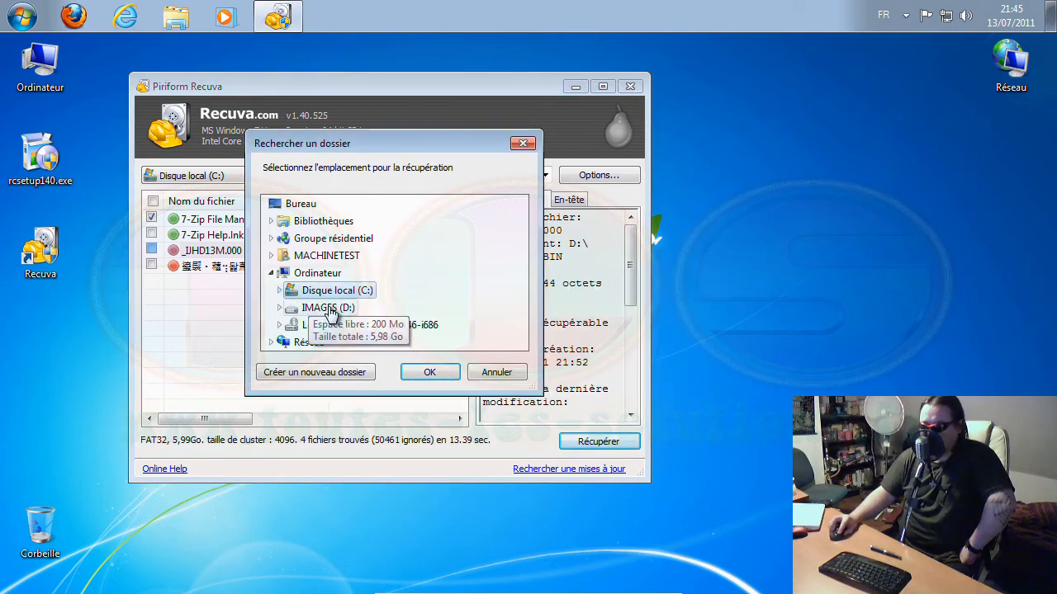
Recover the marked file to the IMAGES (D:) drive and dismiss the completion message.
double_click(321, 307)
click(443, 376)
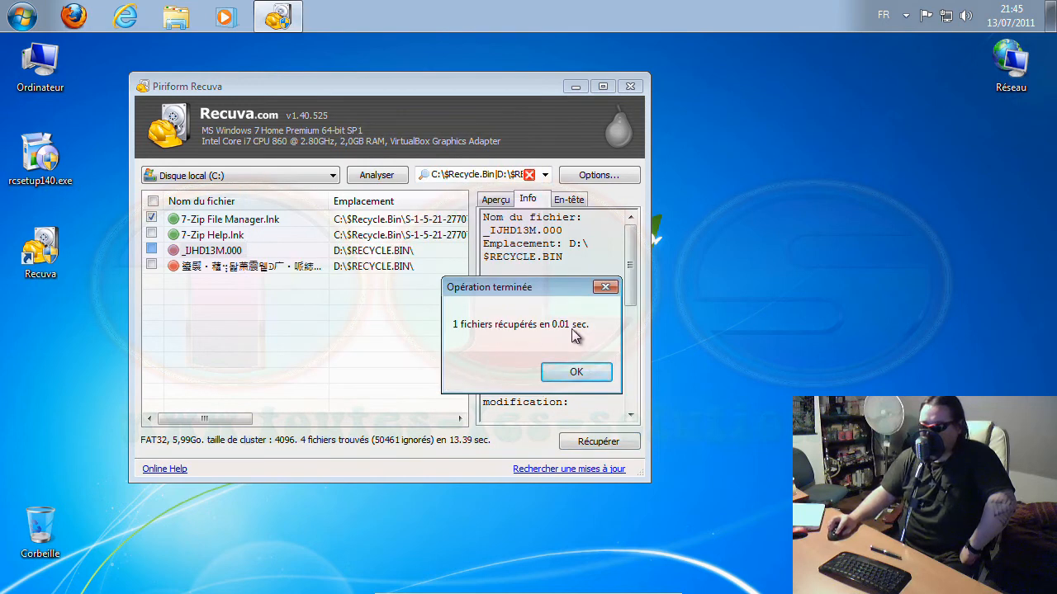
click(576, 372)
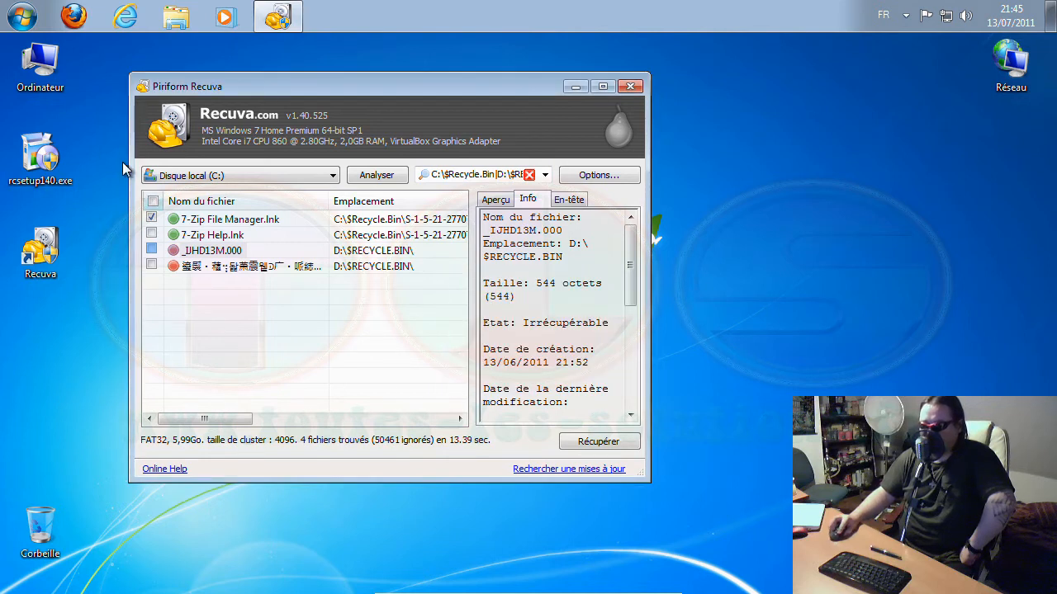
Open the IMAGES (D:) drive from Ordinateur and delete the recovered 7-Zip File Manager shortcut.
double_click(41, 70)
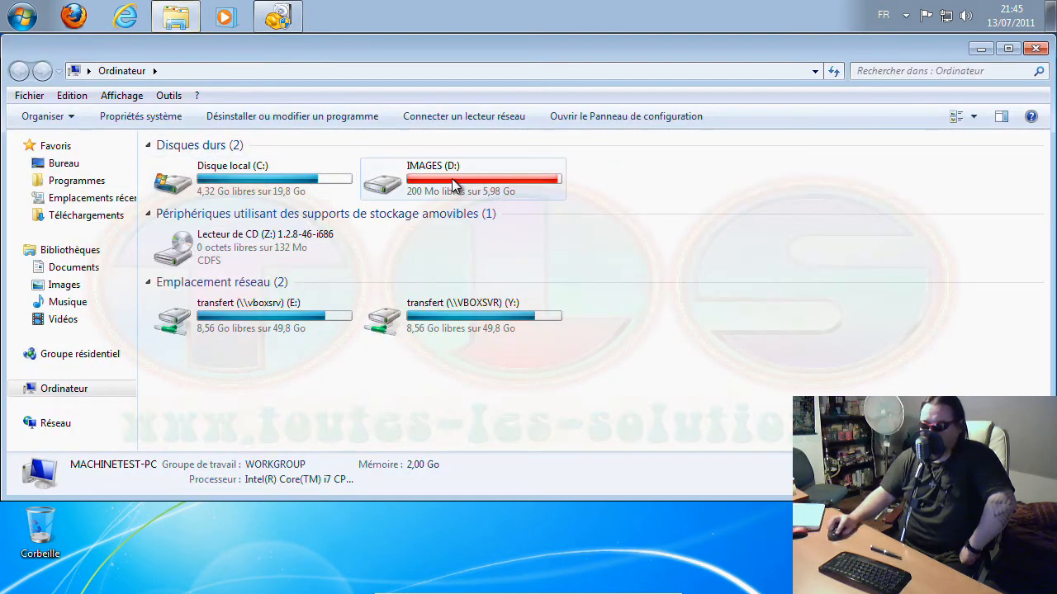
double_click(453, 185)
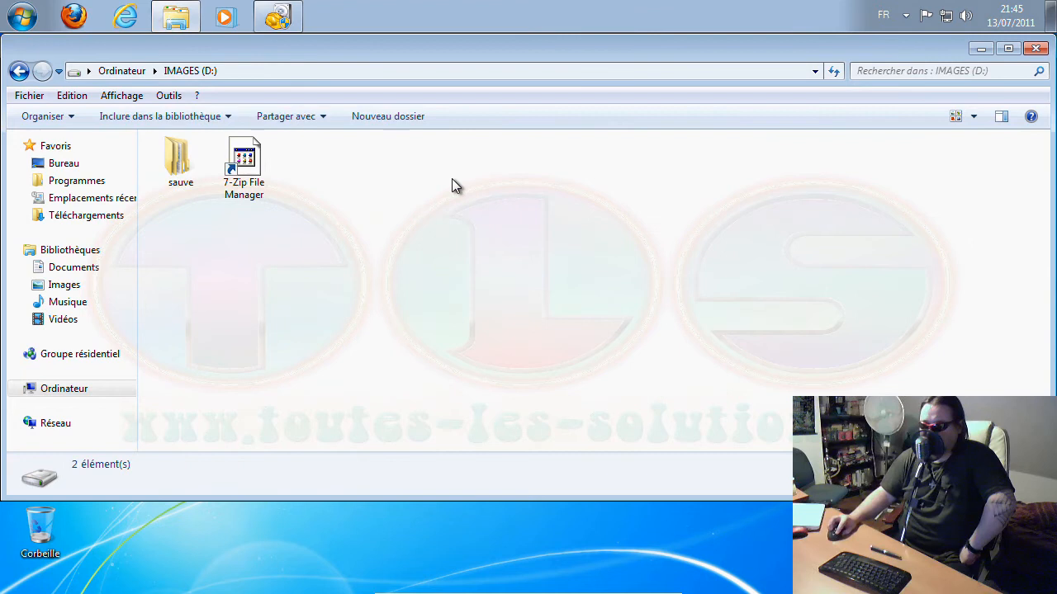
click(245, 163)
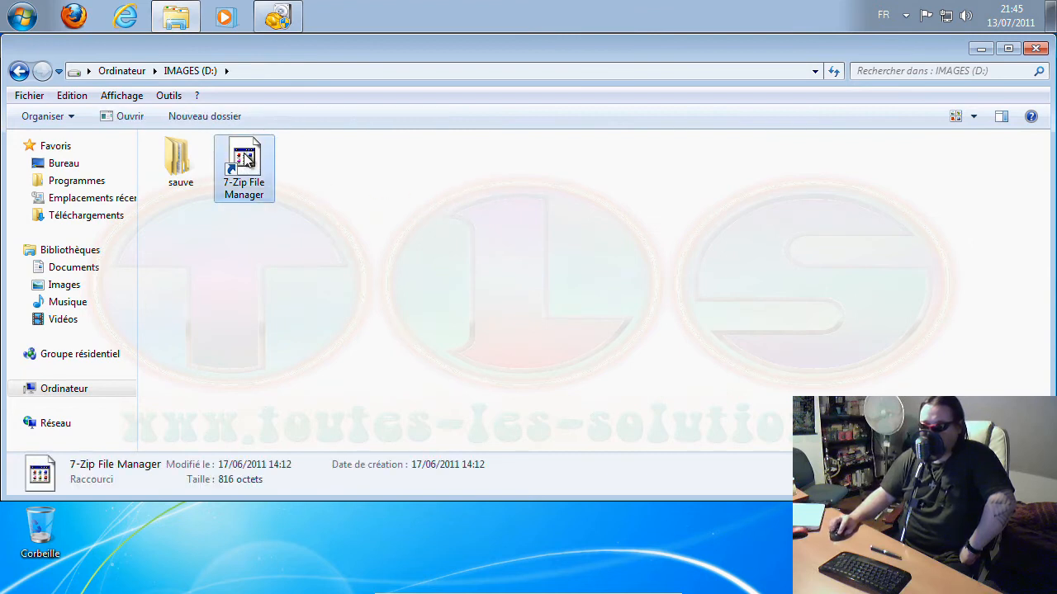
right_click(245, 163)
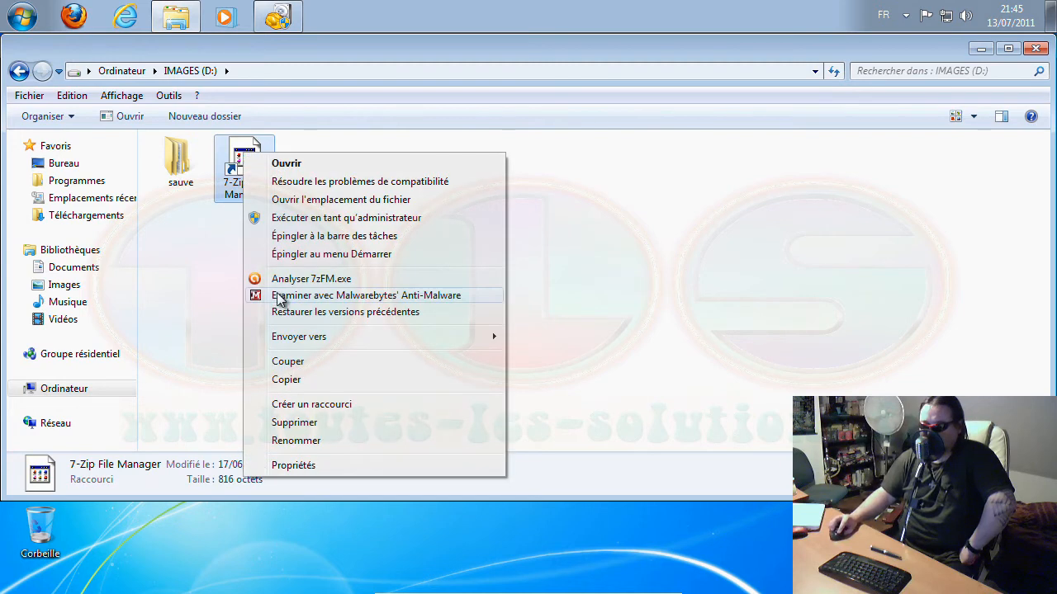
click(334, 422)
click(593, 413)
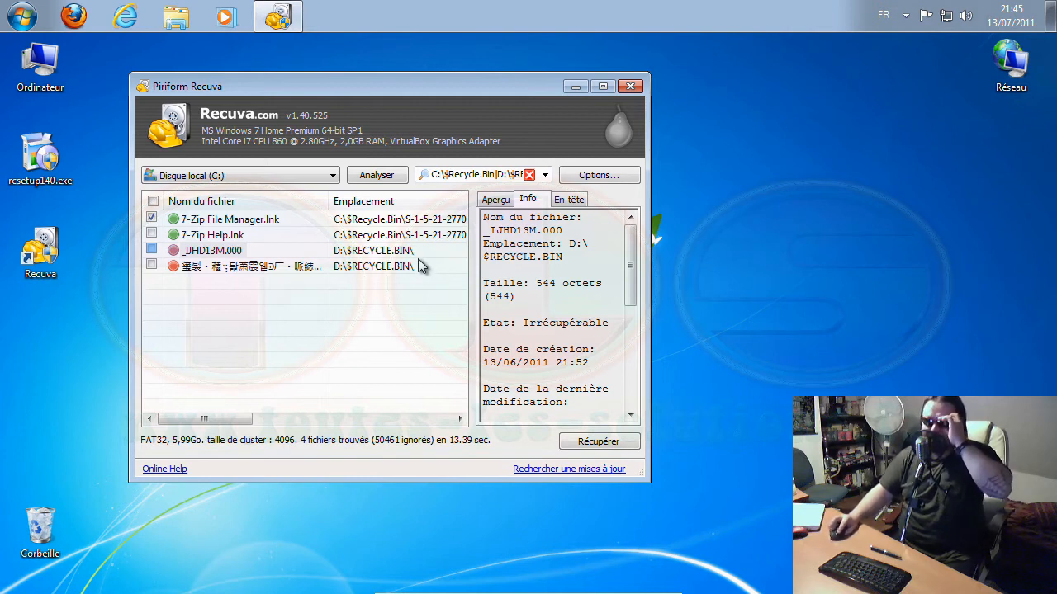
Open Recuva's options and examine the view types and secure erasure methods in the general settings.
click(591, 176)
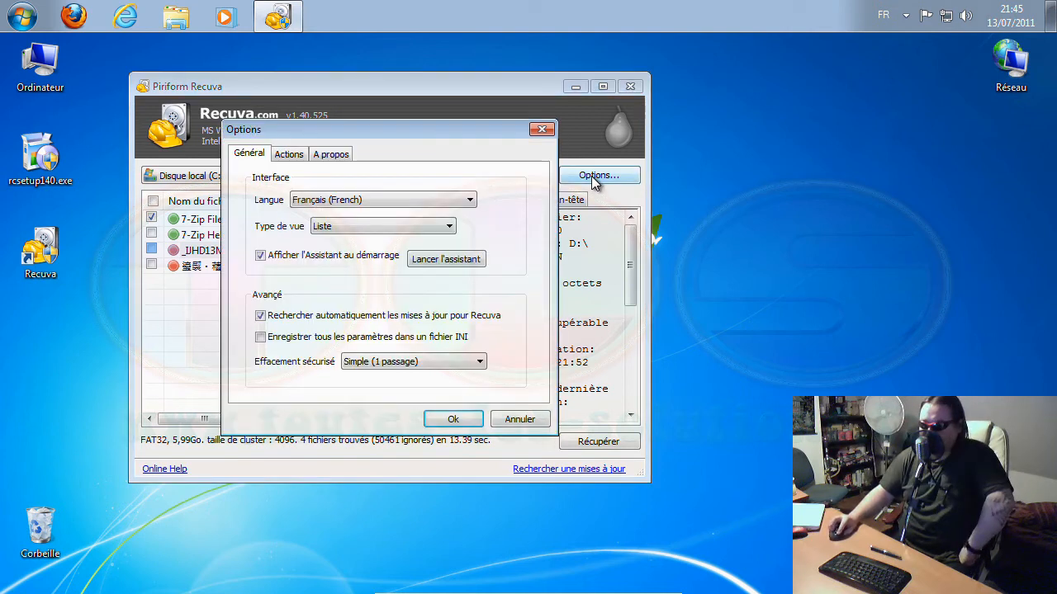
drag(396, 132, 343, 116)
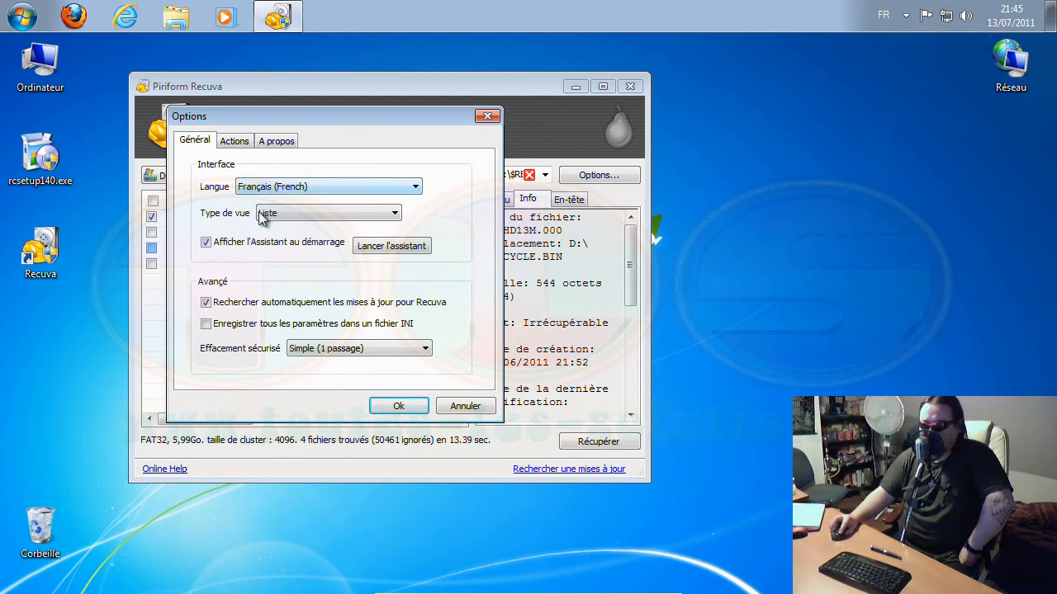
click(357, 219)
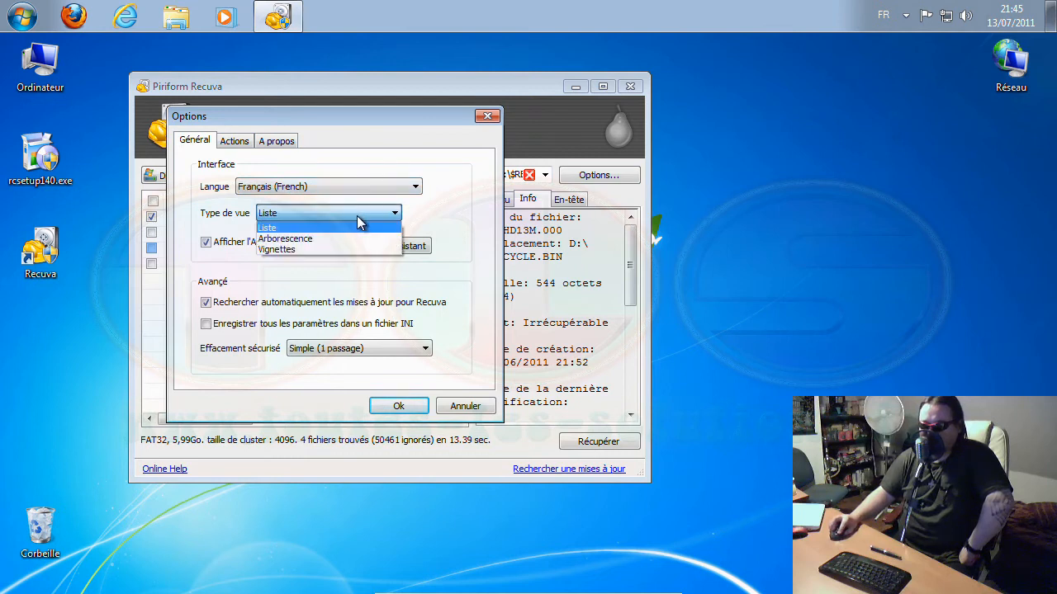
click(447, 200)
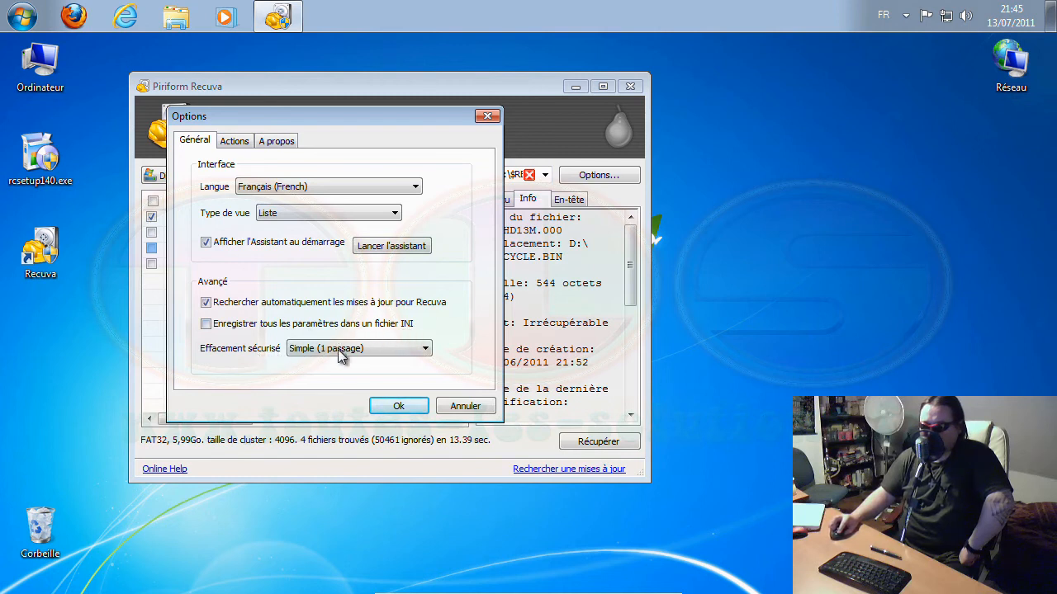
click(410, 353)
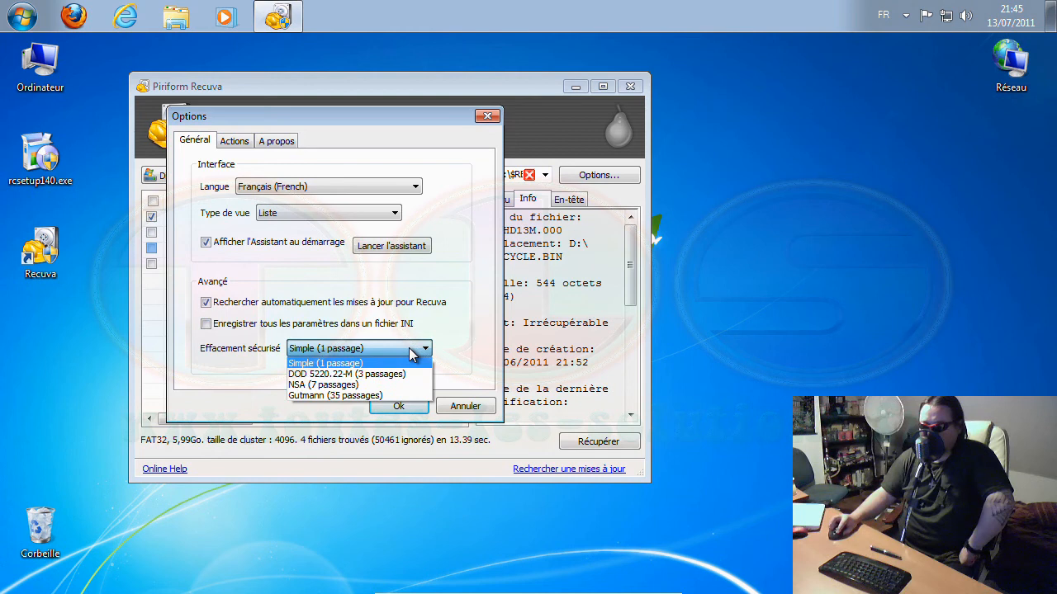
click(466, 255)
Review the analysis and recovery actions and the About information in the options, and cancel without changes.
click(234, 142)
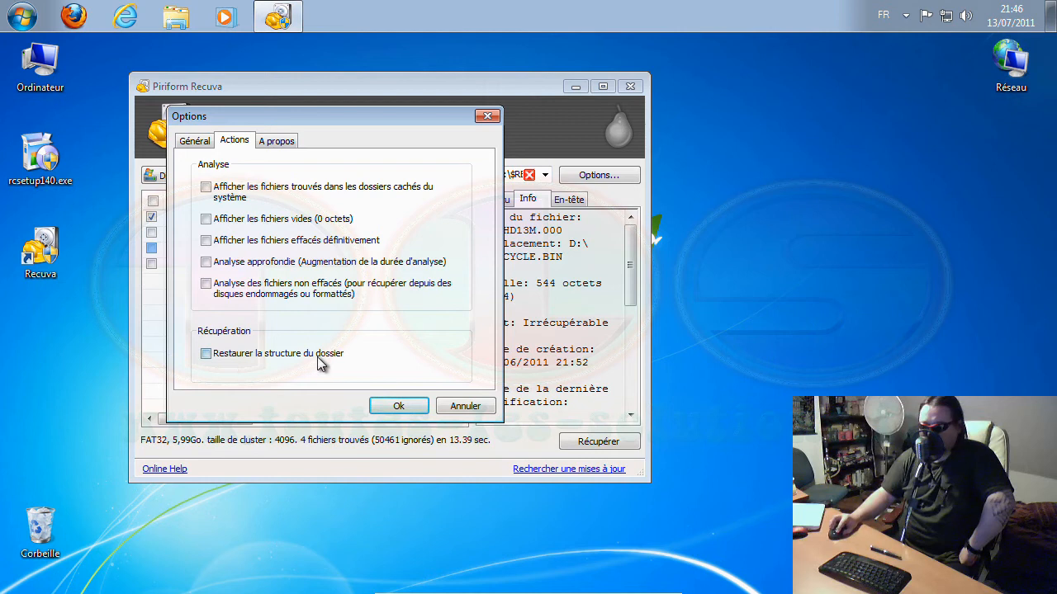
click(276, 141)
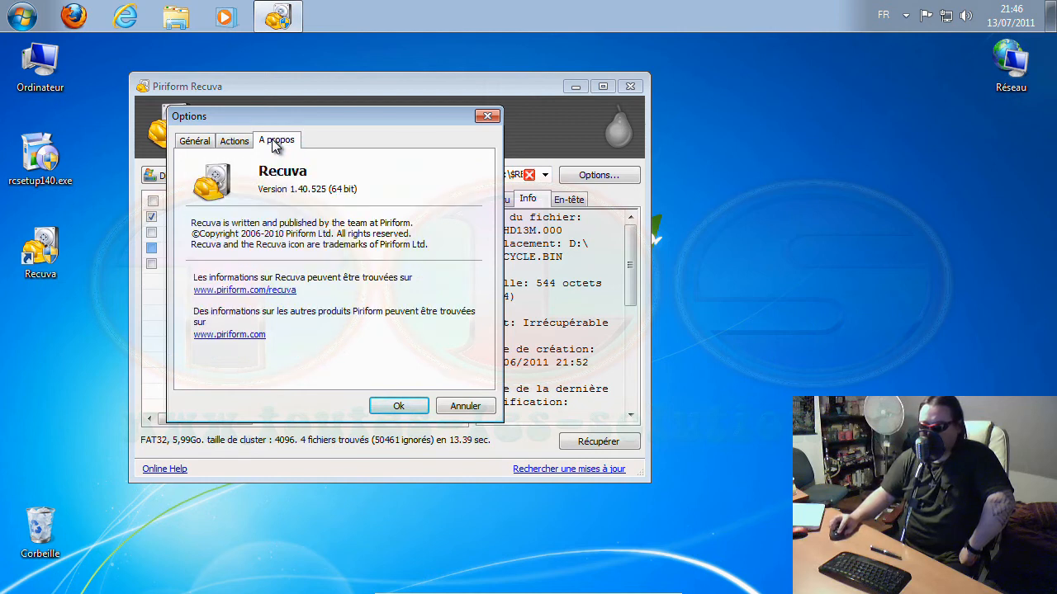
click(464, 406)
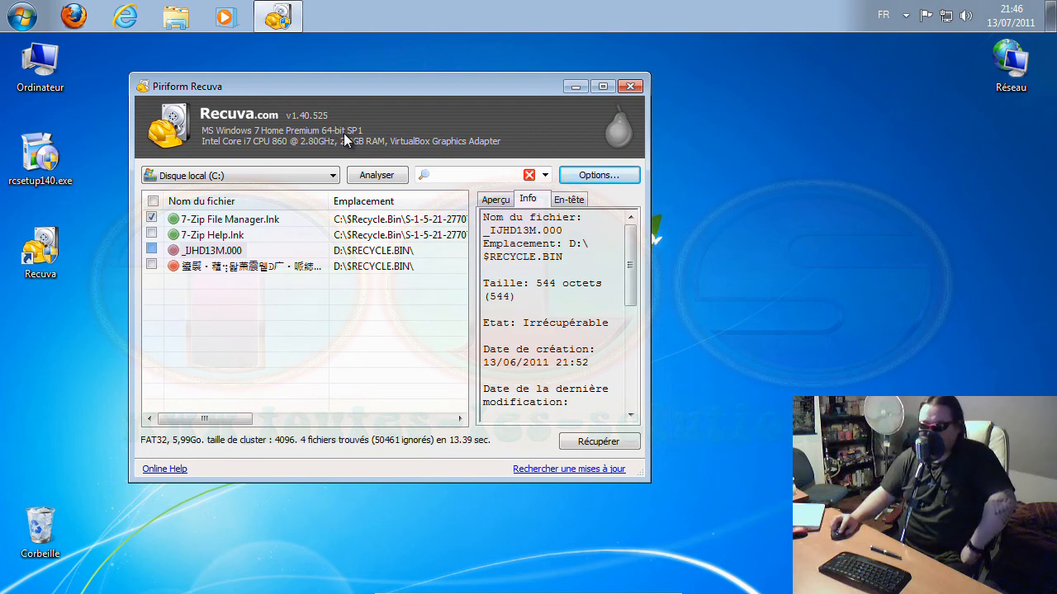
Close and relaunch Recuva, and cancel its startup assistant to reach the advanced main window.
click(629, 86)
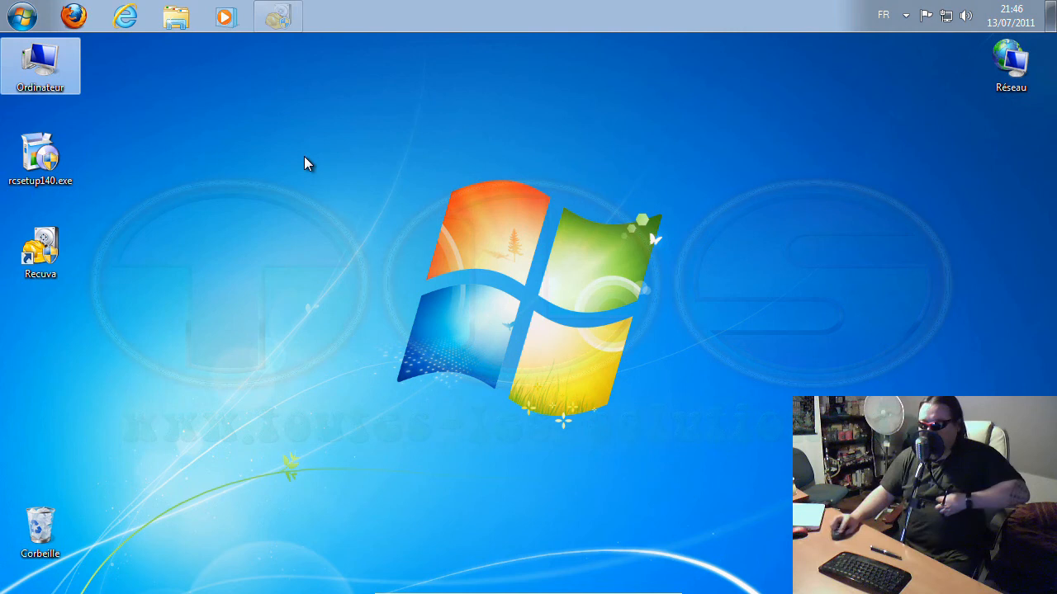
double_click(46, 252)
click(603, 321)
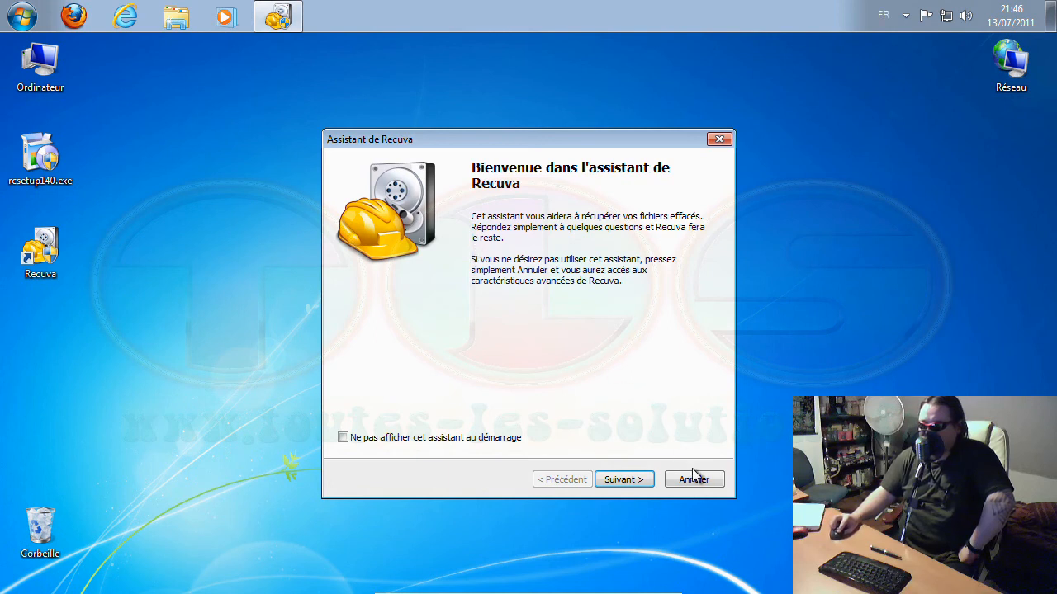
click(693, 479)
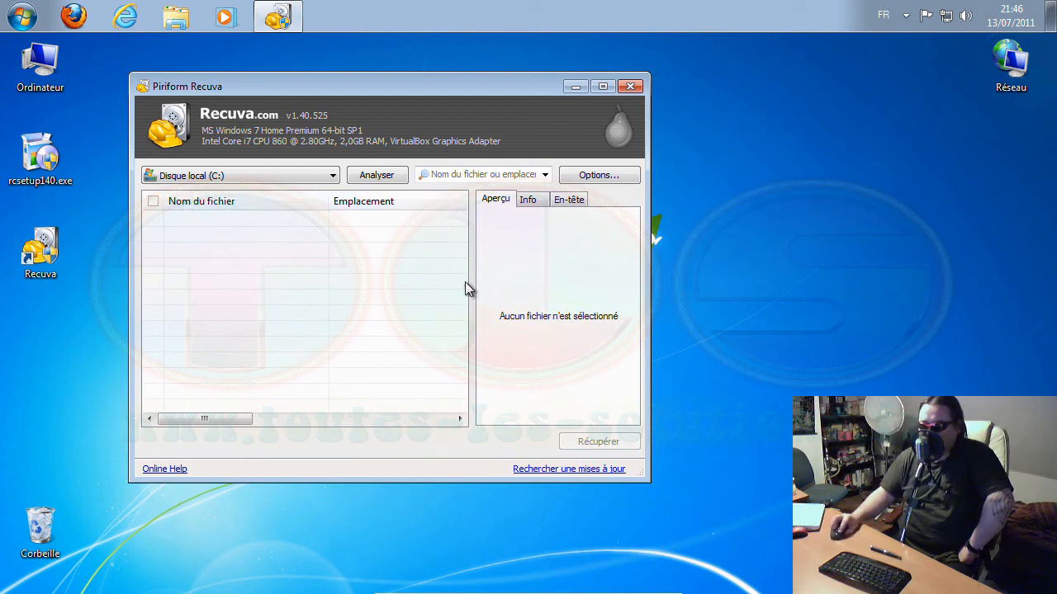
Examine the drives available for analysis without changing the selection, and close Recuva.
click(333, 177)
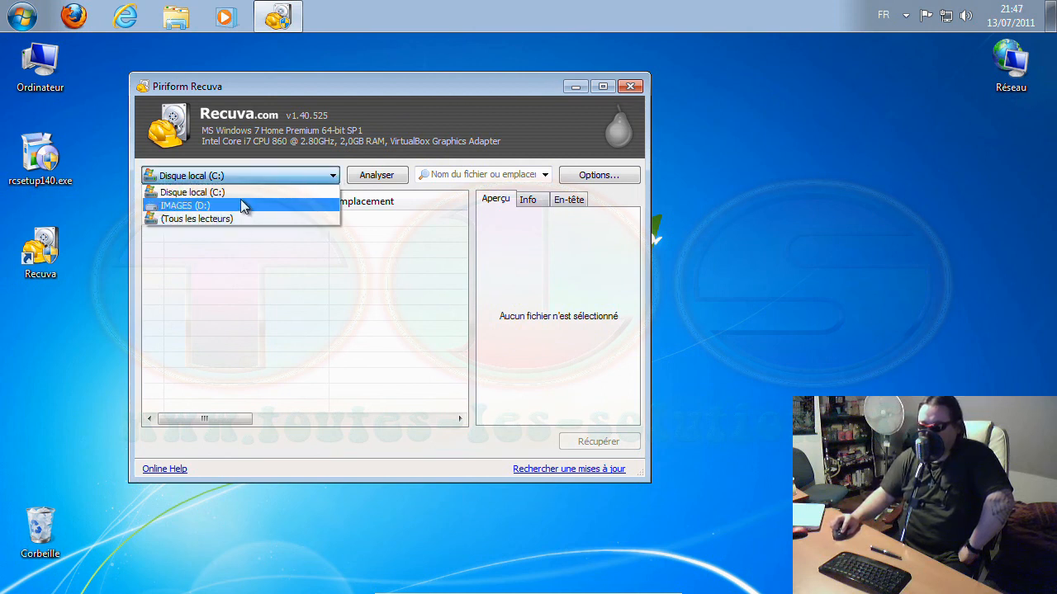
click(481, 138)
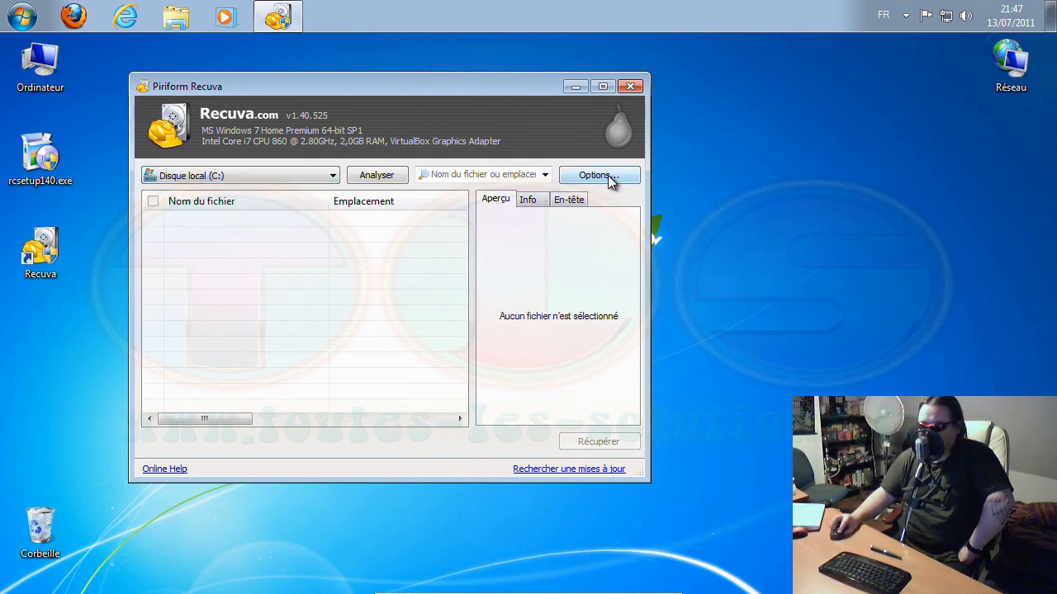
drag(451, 85, 575, 111)
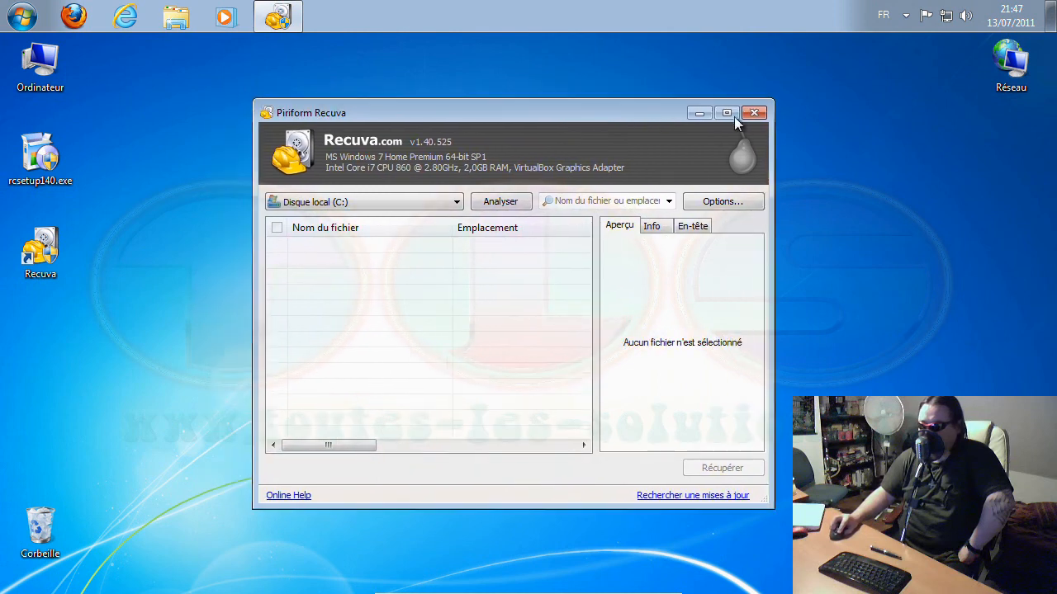
click(754, 114)
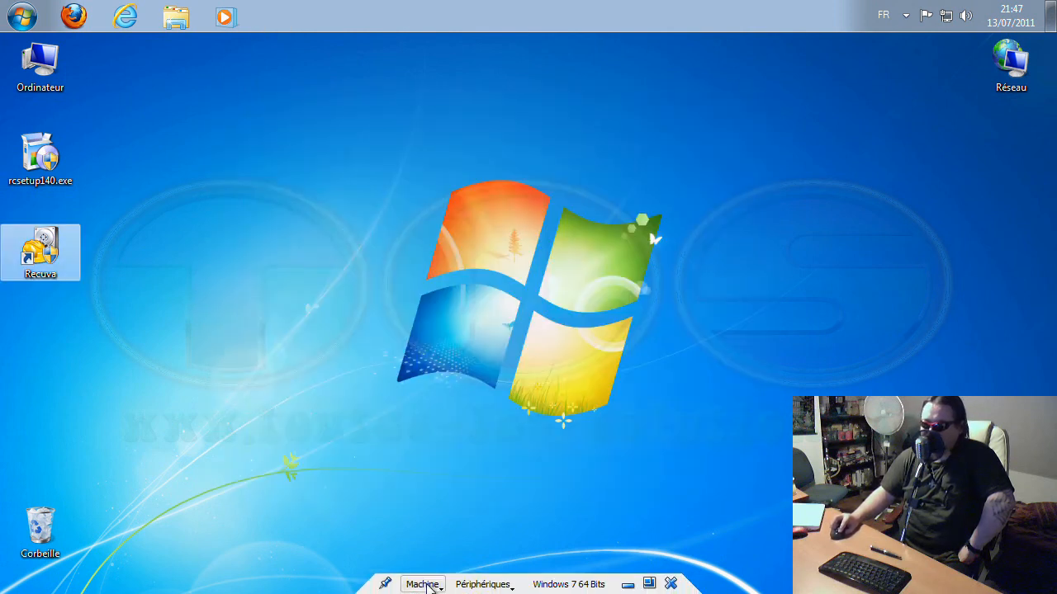
Take the Windows 7 64 Bits virtual machine out of full-screen mode and minimize its window to show the host desktop.
click(423, 585)
click(485, 361)
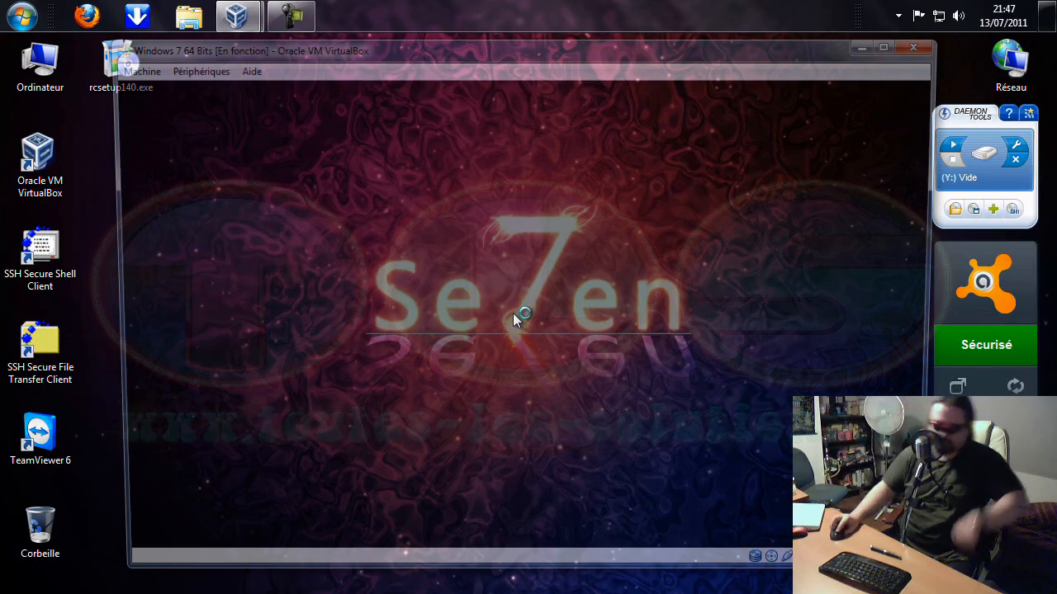
click(874, 42)
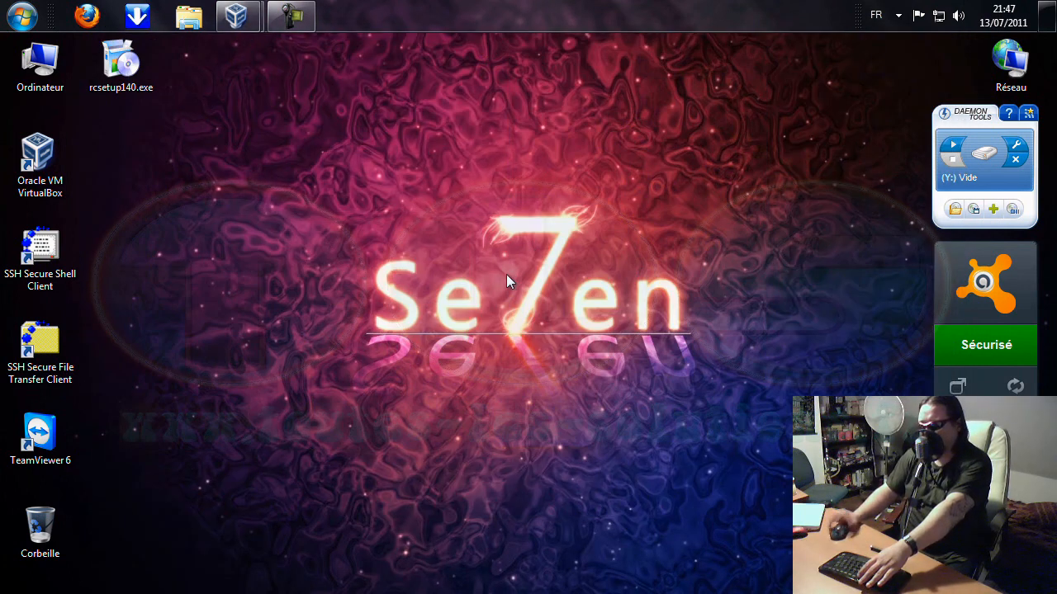